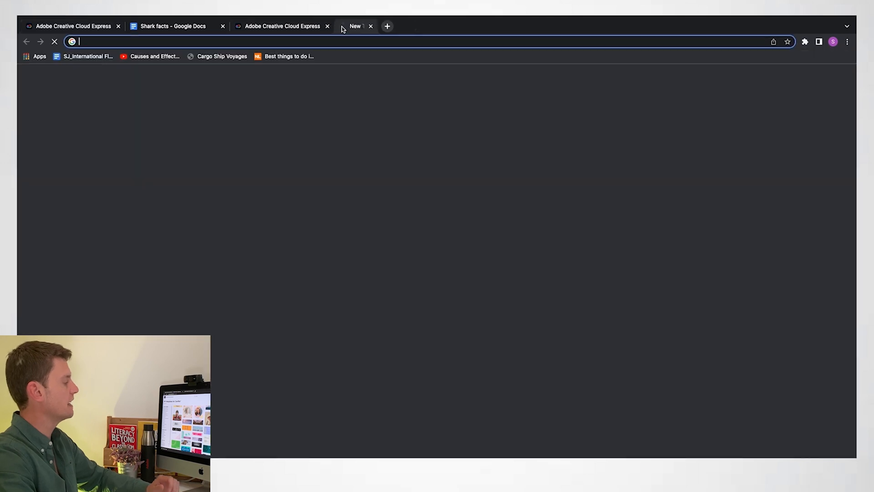
Step: Open the copied link to the shared Adobe Express challenge library and create a project from the World Ocean Day template
key("ctrl+v")
key("Return")
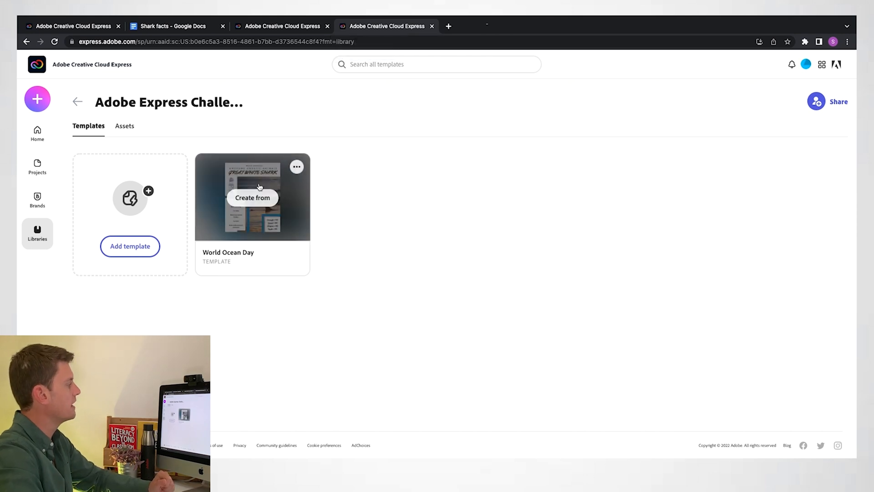
left_click(254, 196)
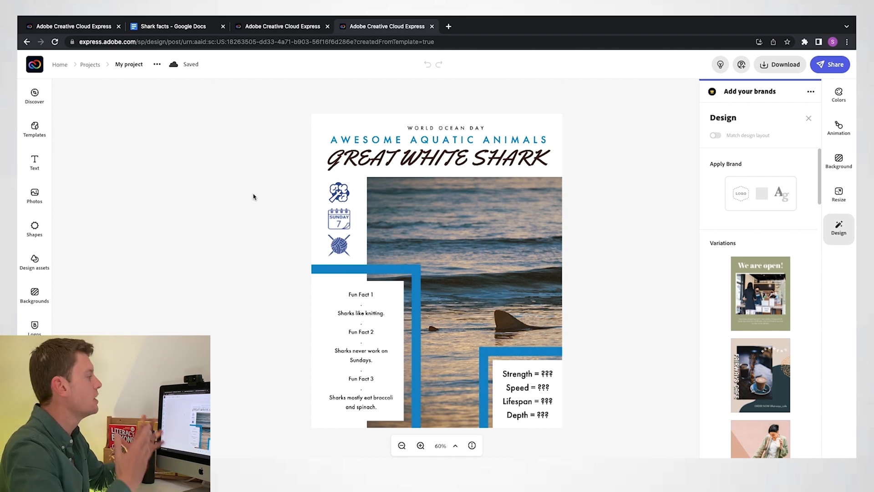
Step: Examine the font list and font recommendations available for the GREAT WHITE SHARK title
left_click(405, 159)
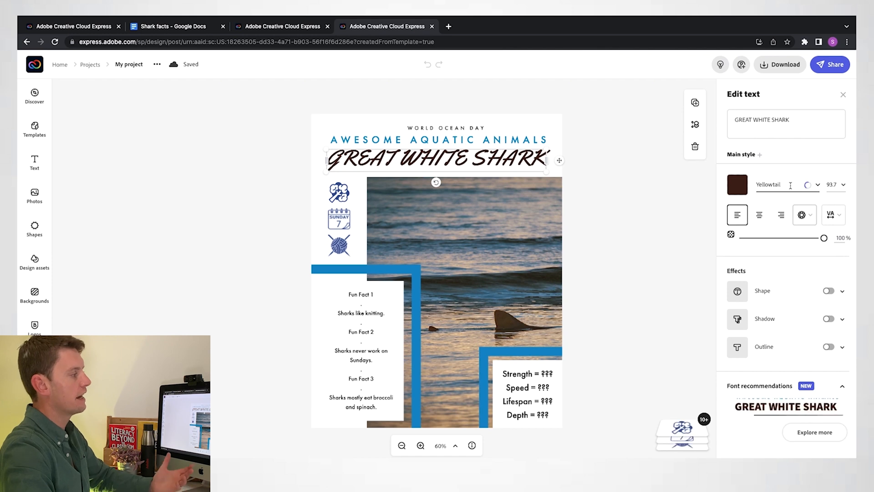
left_click(818, 184)
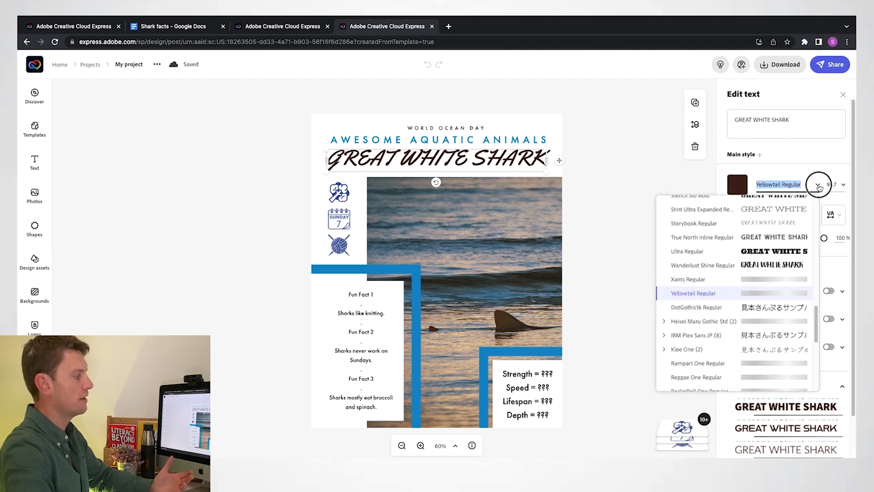
left_click(818, 185)
scroll(794, 421, "down", 2)
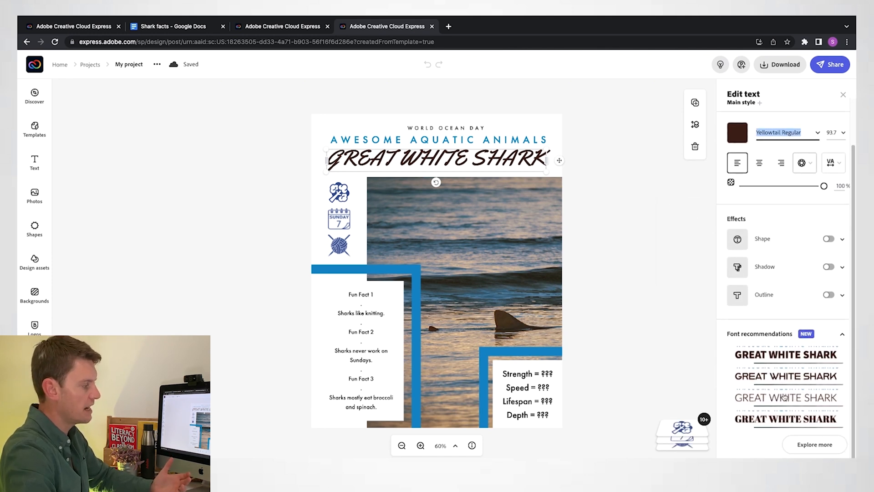
scroll(782, 167, "up", 2)
Step: Try replacing the poster title with THE GIANT SQUID and nudging it slightly upward
left_click(757, 119)
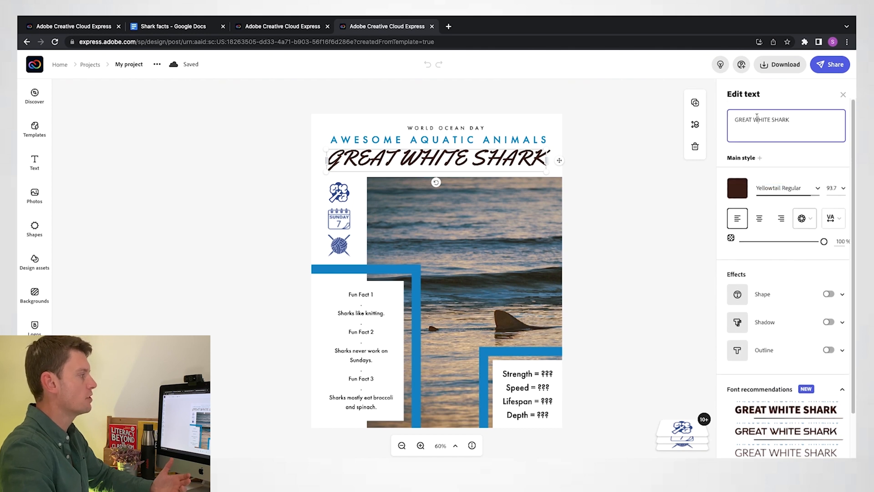
type("THE GIAN")
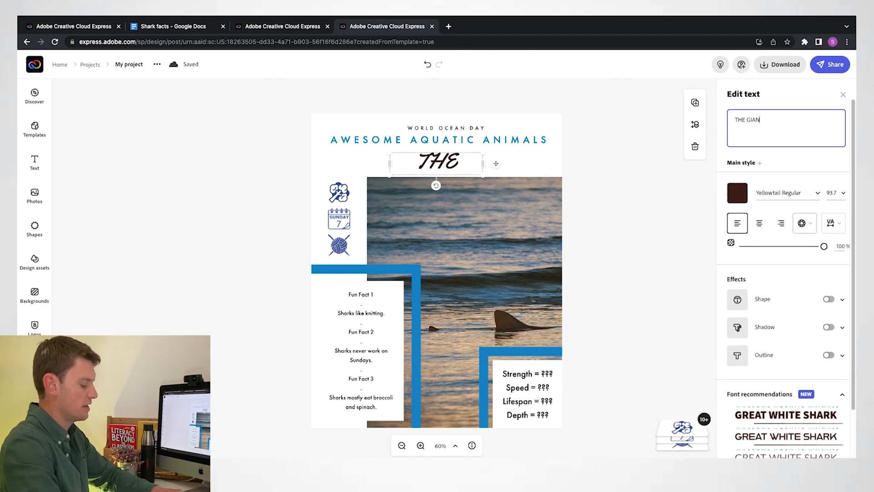
type("T SQUID")
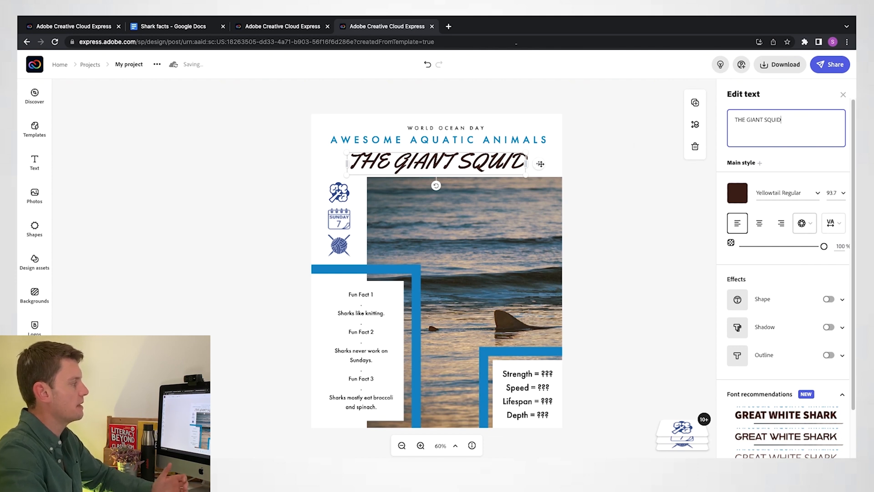
left_click_drag(535, 163, 538, 164)
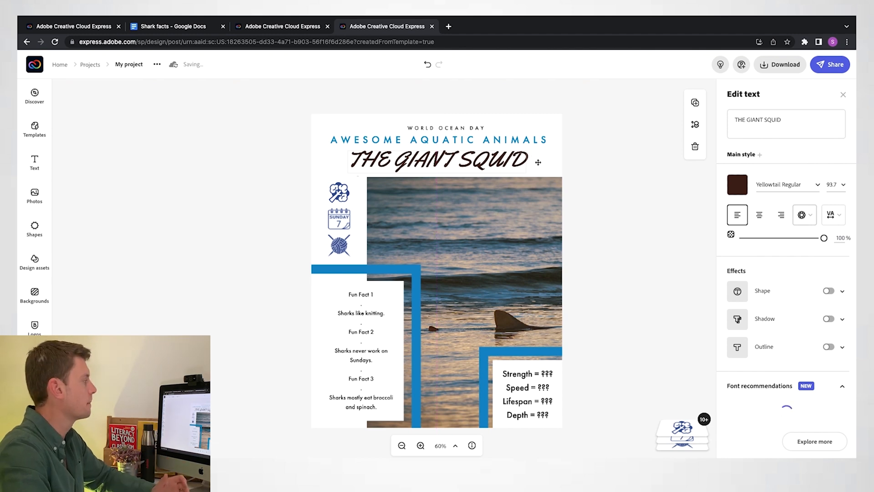
Step: Undo the title's move and its text change
left_click(428, 67)
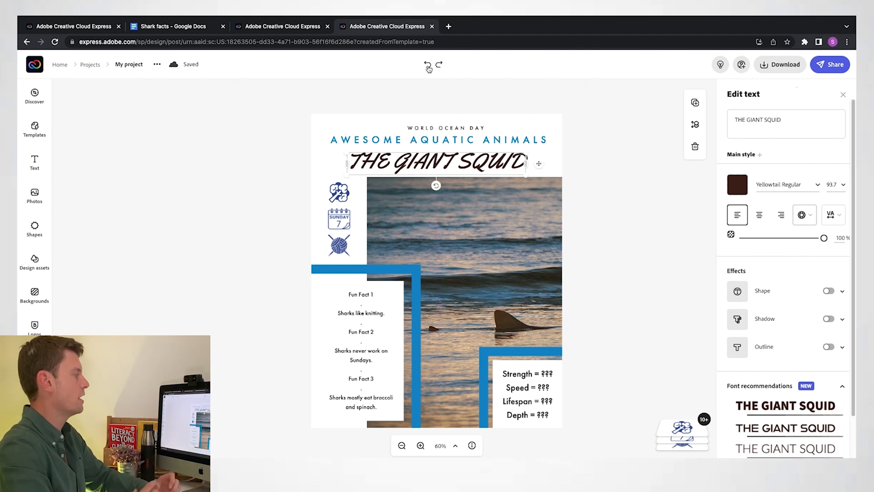
left_click(428, 66)
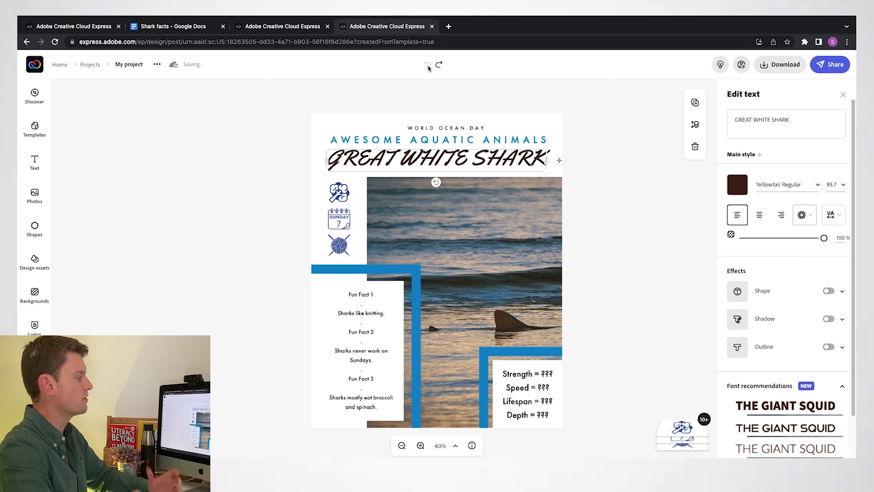
Step: Replace the sea photo with the open-mouthed shark seen from below, scale it to 5 and shift it upward in its frame
left_click(457, 249)
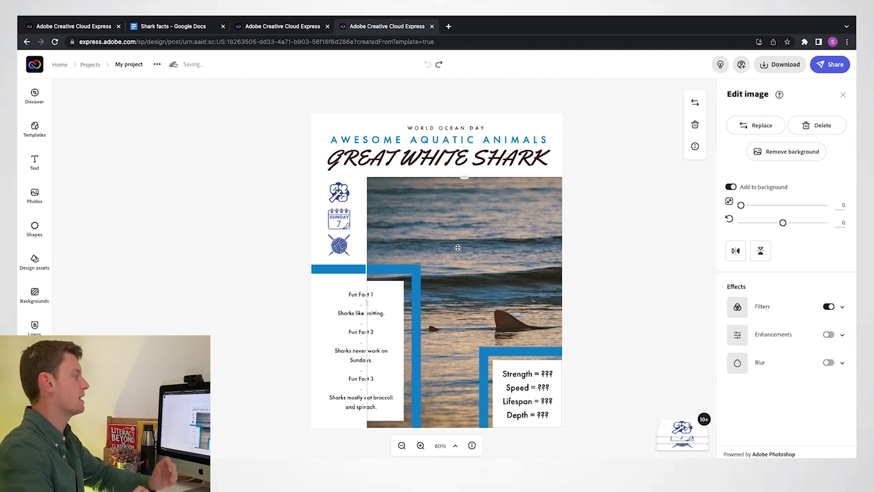
left_click(756, 125)
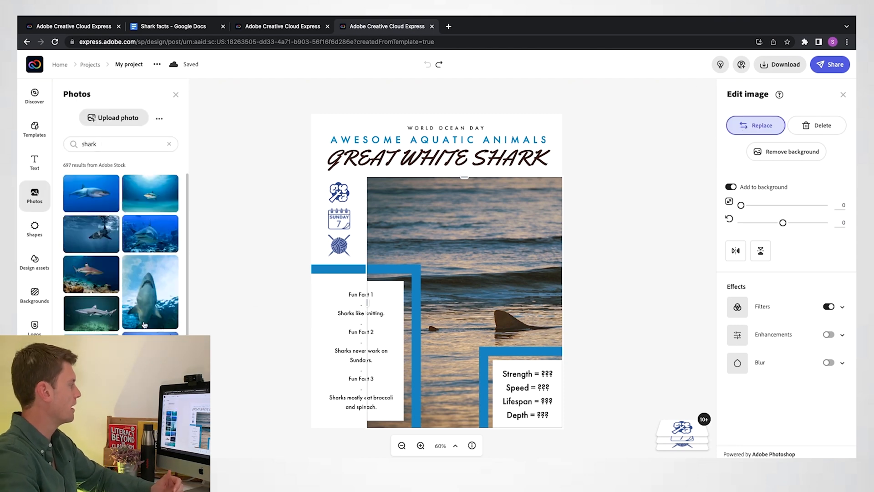
scroll(144, 324, "down", 3)
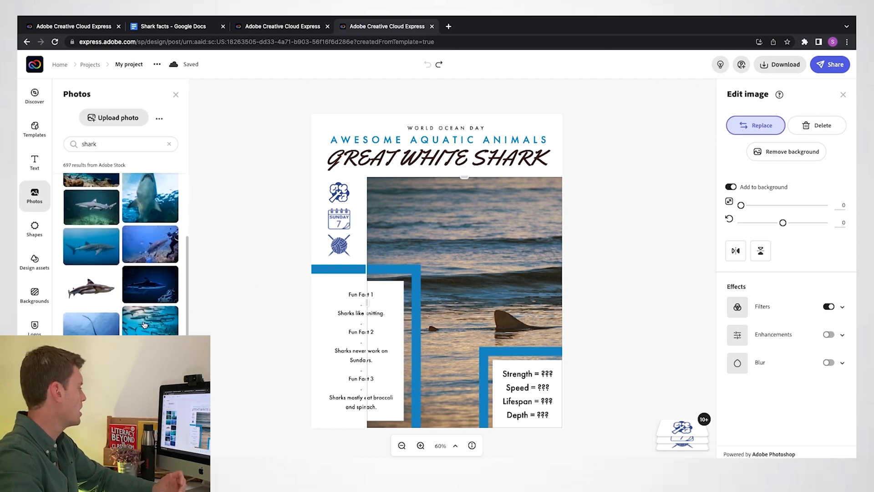
scroll(144, 325, "down", 10)
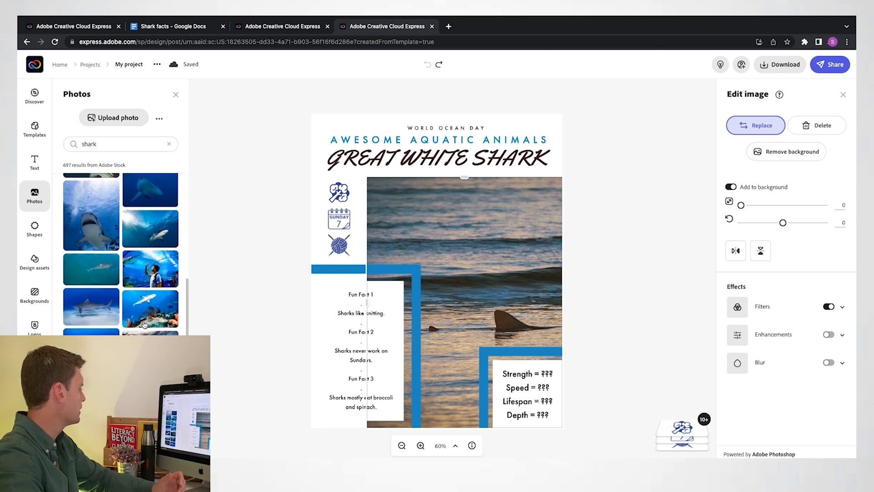
left_click(83, 222)
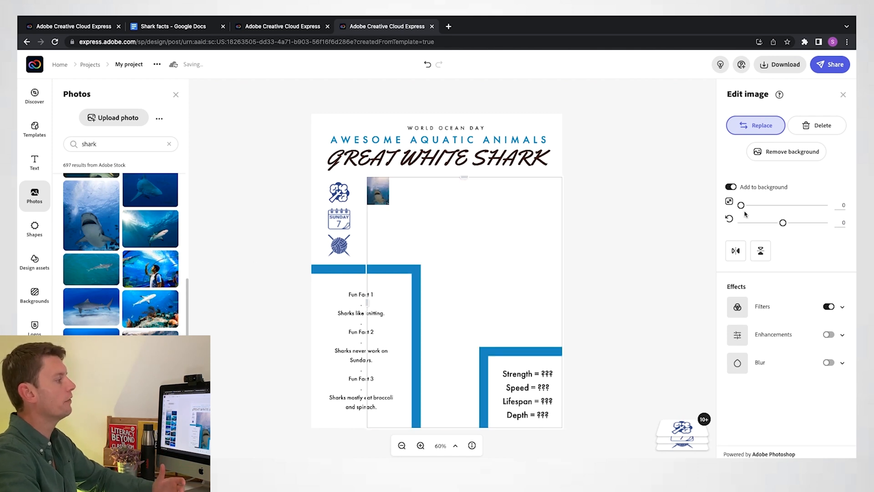
left_click_drag(744, 210, 745, 208)
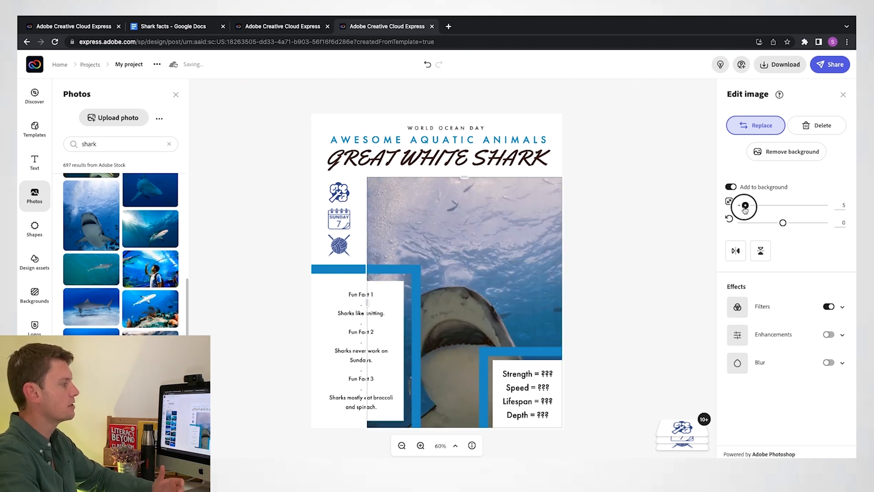
left_click_drag(484, 335, 488, 261)
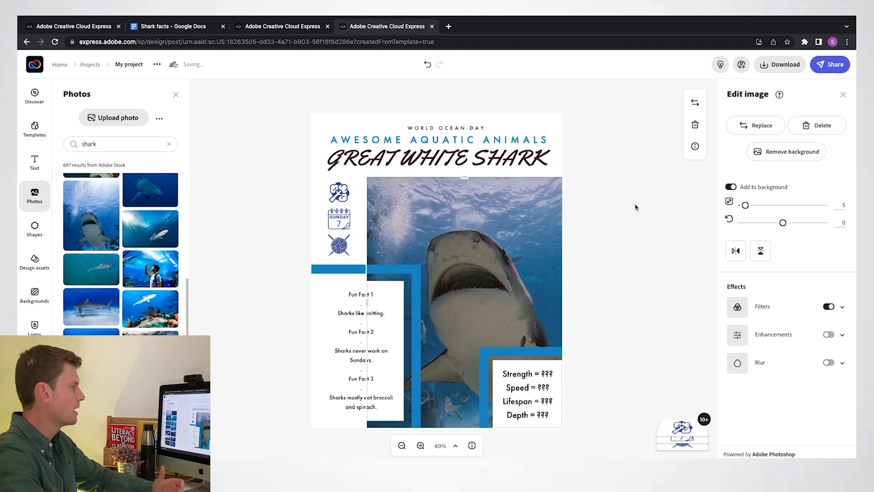
Step: Browse the shark photos and replace the poster's main image with the brown shark close-up showing jagged teeth
left_click(756, 125)
scroll(121, 254, "down", 10)
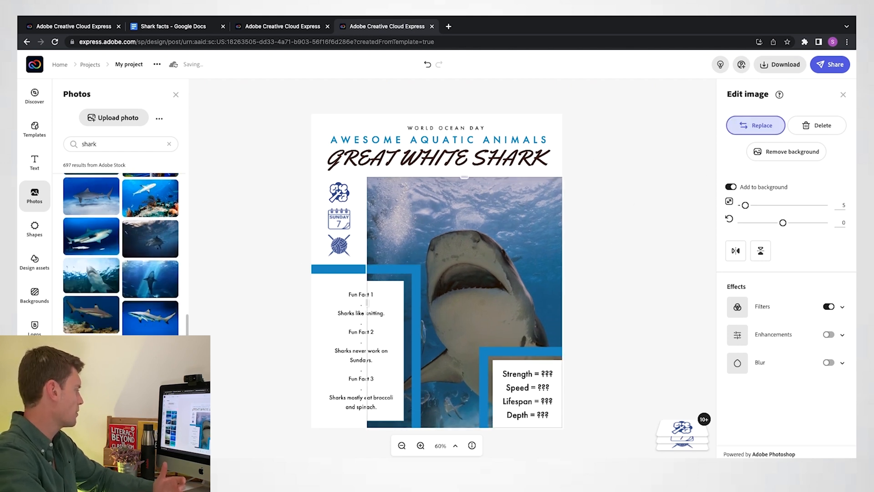
scroll(121, 254, "down", 10)
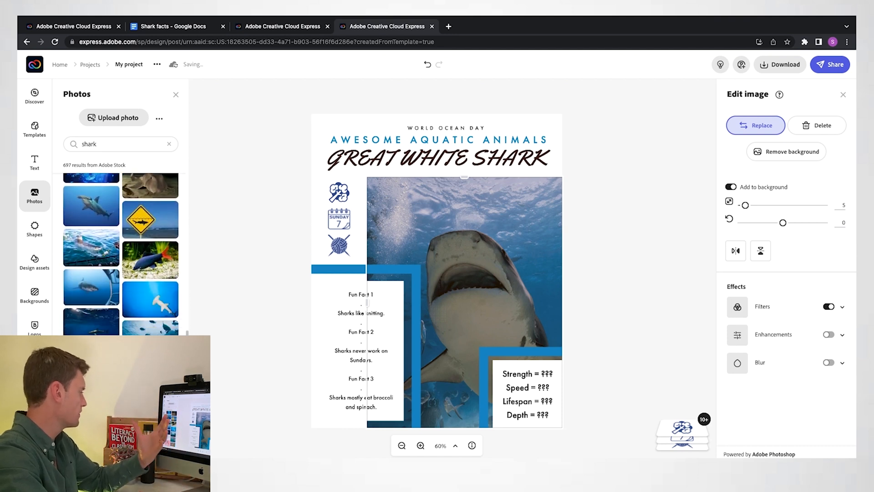
scroll(120, 254, "down", 10)
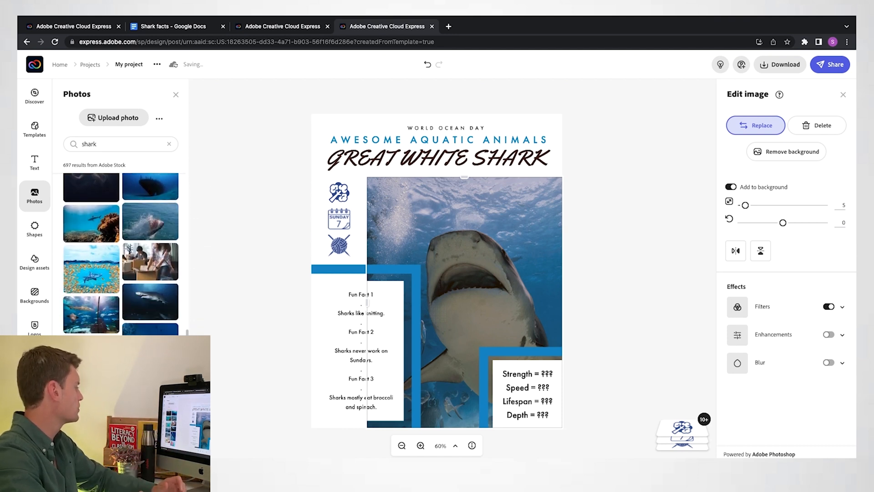
scroll(121, 254, "down", 10)
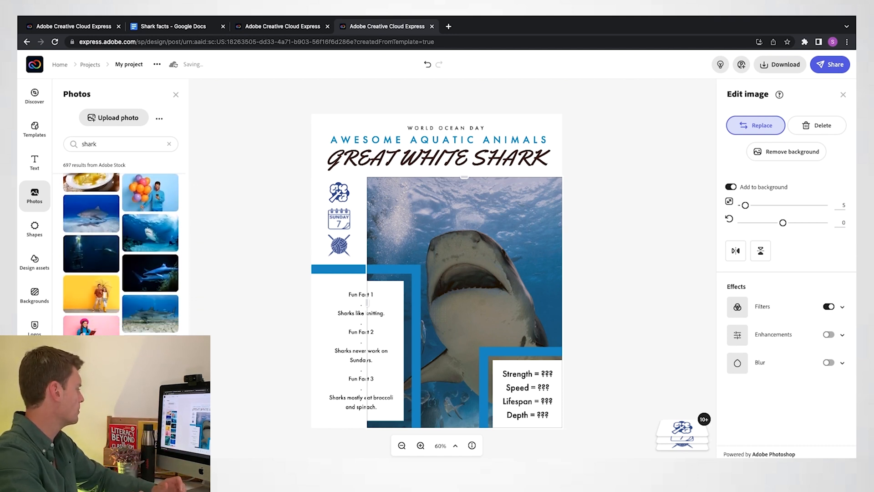
scroll(121, 254, "down", 5)
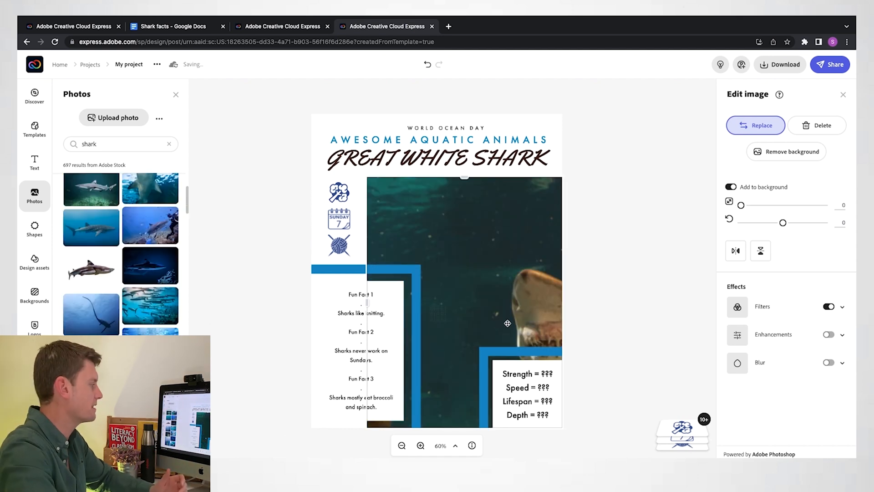
Step: Scale the shark photo to 3 and reposition it so the head and teeth sit between the two text boxes
left_click_drag(533, 310, 451, 266)
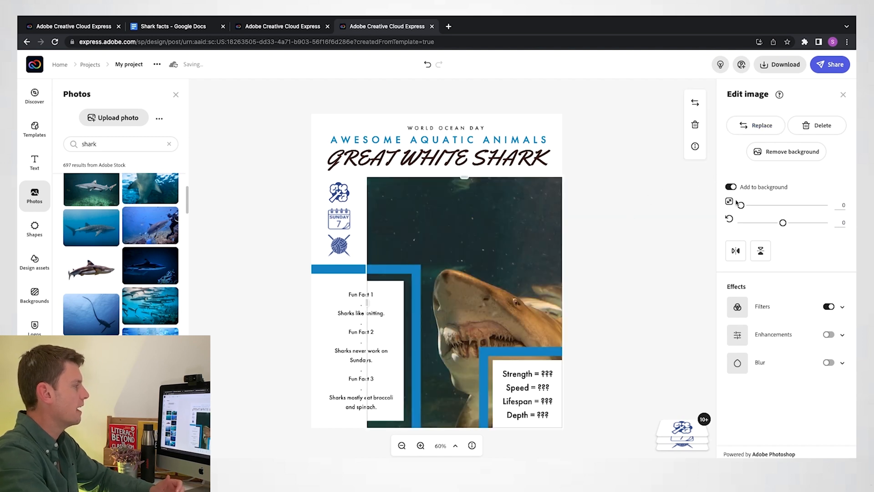
left_click_drag(747, 207, 750, 208)
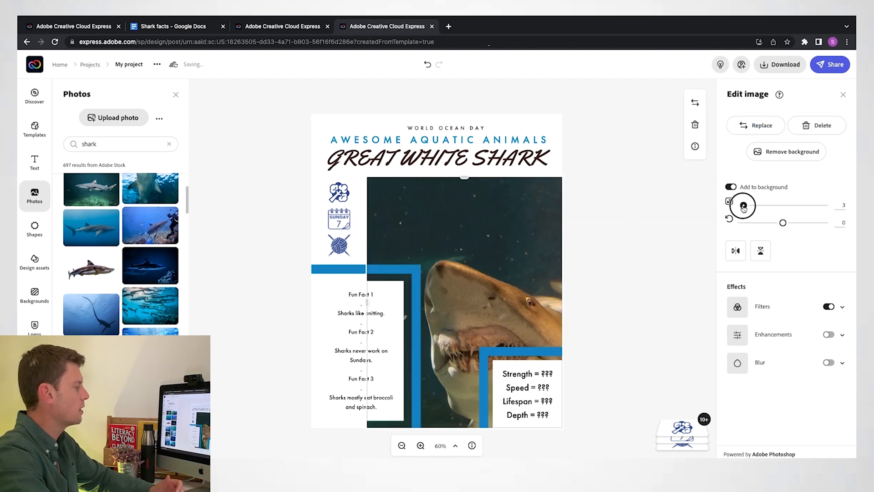
left_click_drag(535, 308, 476, 254)
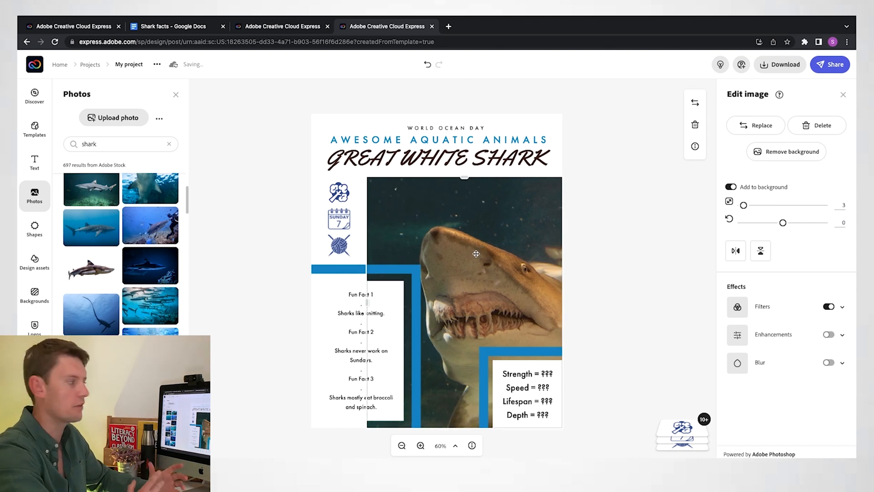
left_click(652, 236)
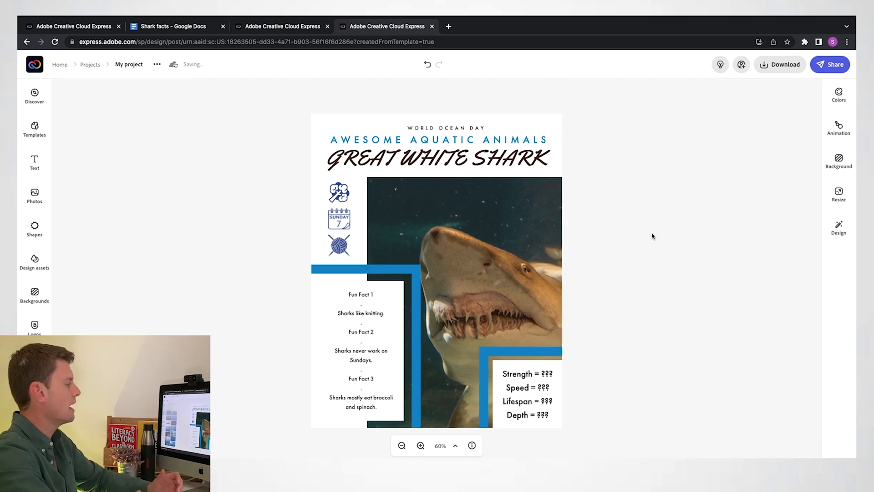
Step: Apply the Contrast filter to the shark photo
left_click(540, 266)
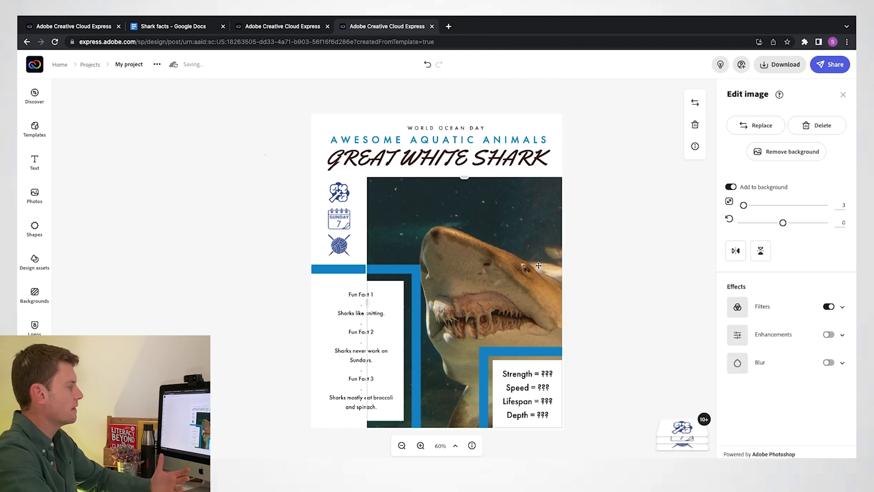
left_click(843, 307)
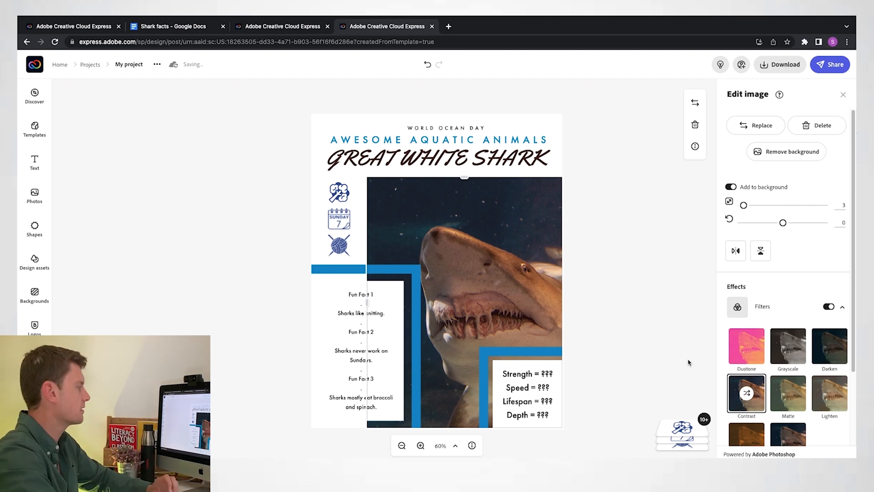
left_click(655, 348)
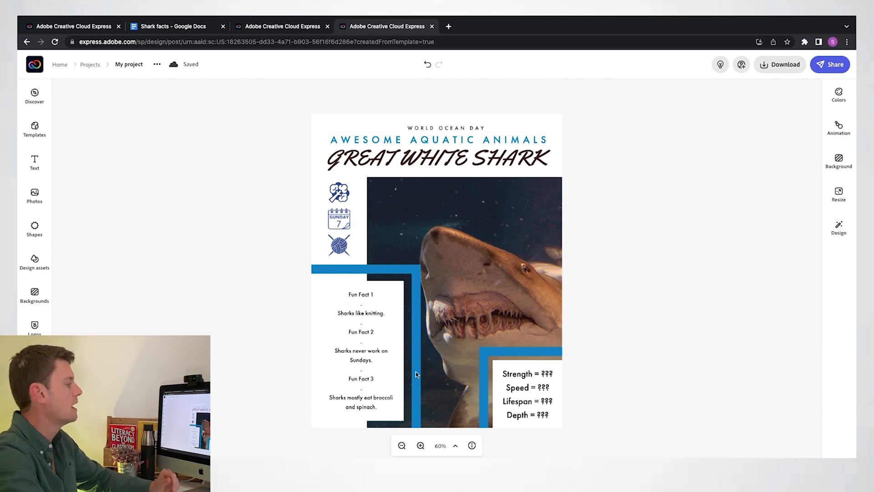
Step: Replace the fun facts with "Sharks do not have bones.", "Sharks can go into a trance.", "Sharks have special electroreceptor organs." and widen the text box
left_click(527, 392)
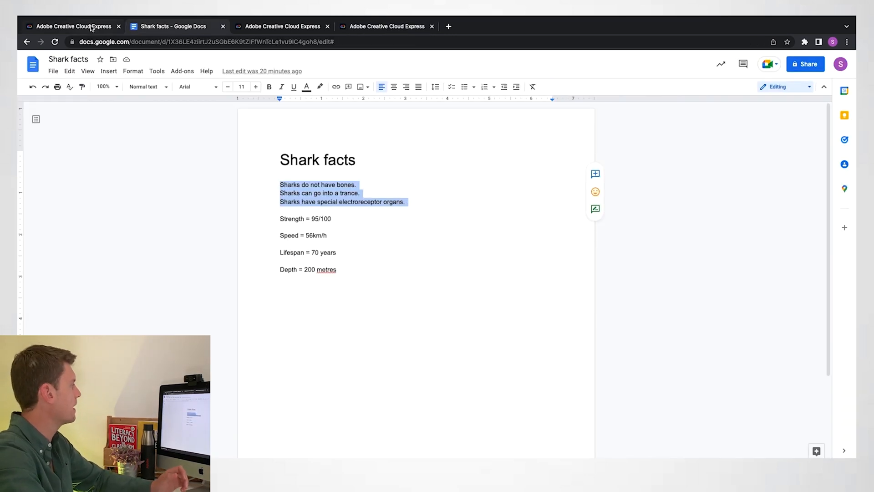
left_click(387, 26)
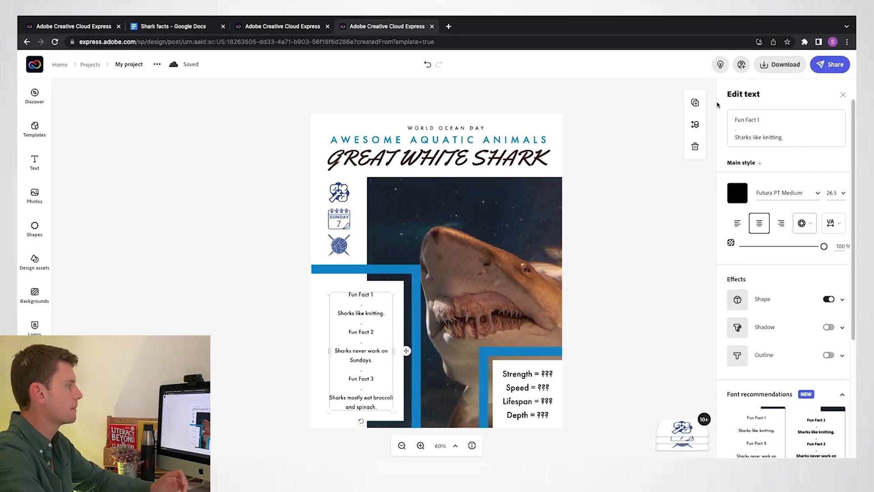
left_click_drag(734, 140, 783, 138)
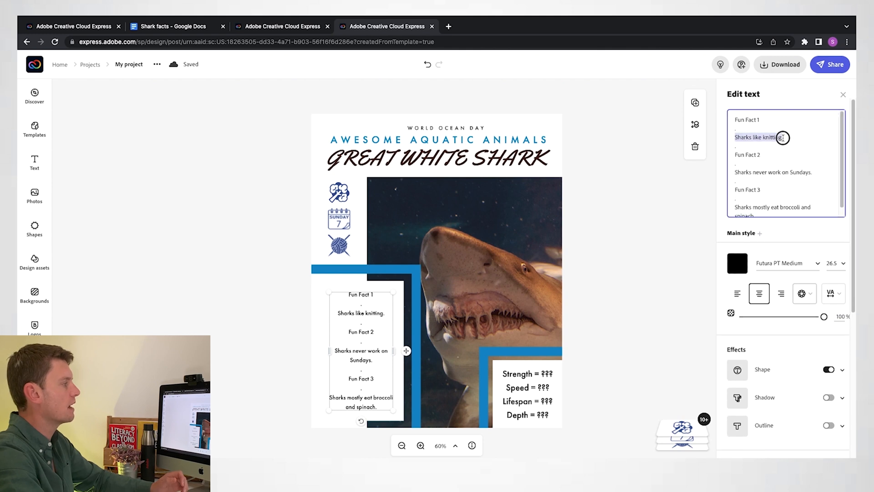
type("Sharks do not have bones. Sharks can go into a trance. Sharks have special electroreceptor organs.")
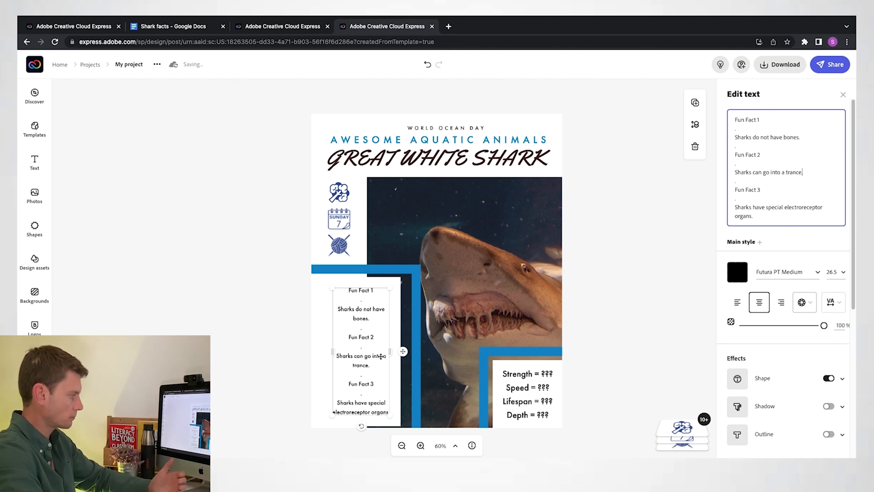
left_click_drag(331, 355, 323, 356)
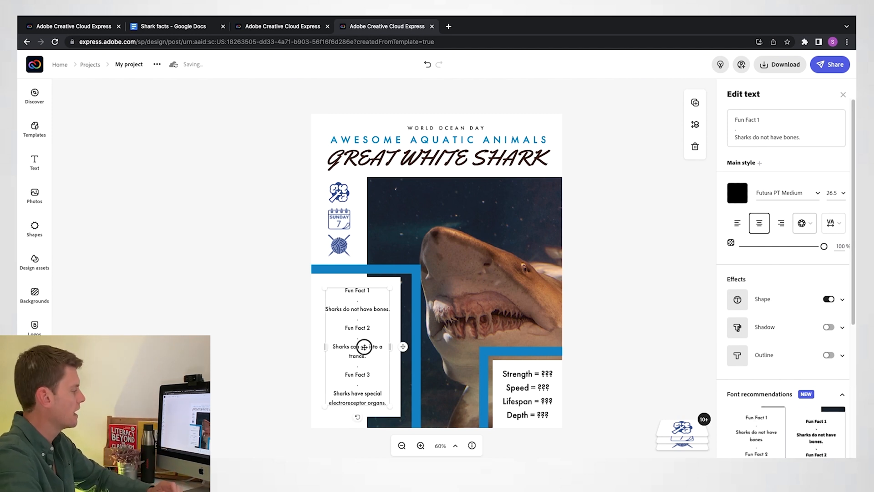
Step: Shift the fun facts text box slightly so it sits neatly inside the frame beside the shark photo
left_click_drag(364, 342, 366, 347)
key("Right")
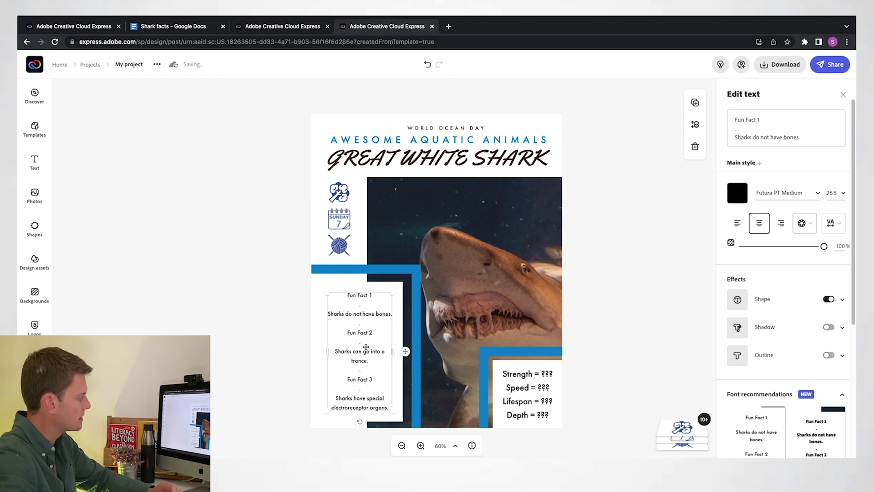
key("Up")
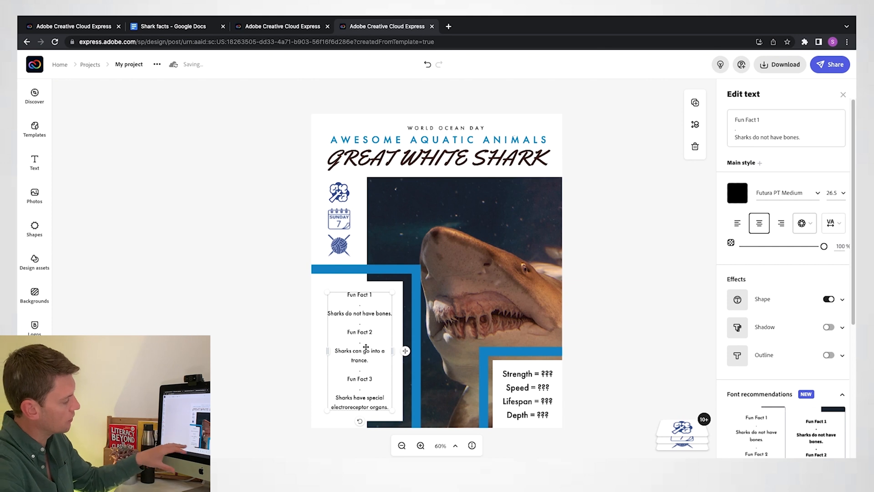
Step: Recolor the blue frame around the fun facts to the teal #3FC2B1
left_click(375, 270)
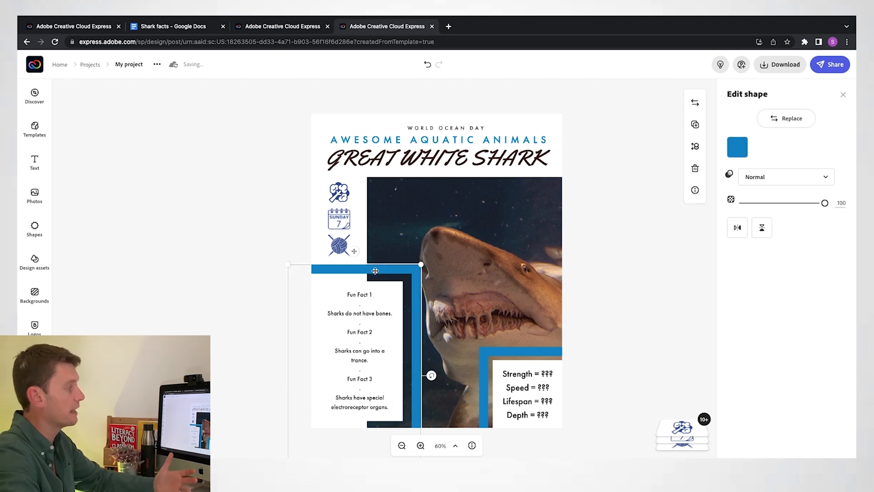
left_click(737, 147)
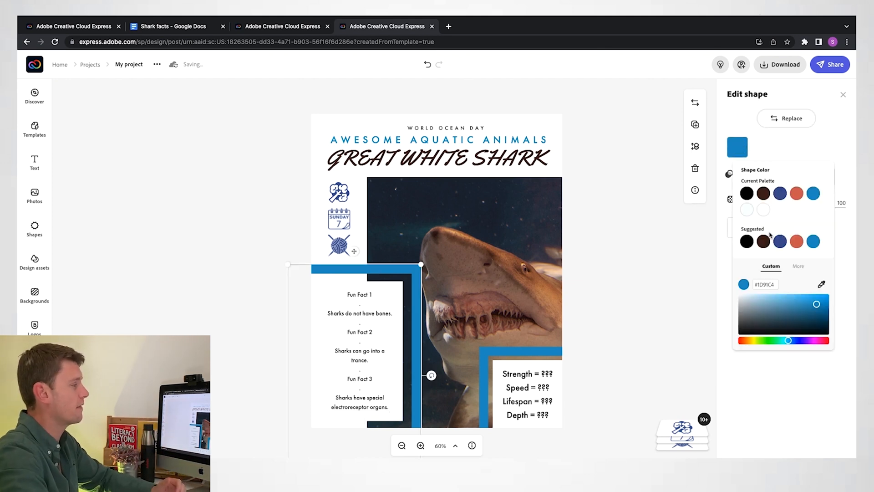
left_click(782, 341)
left_click(795, 312)
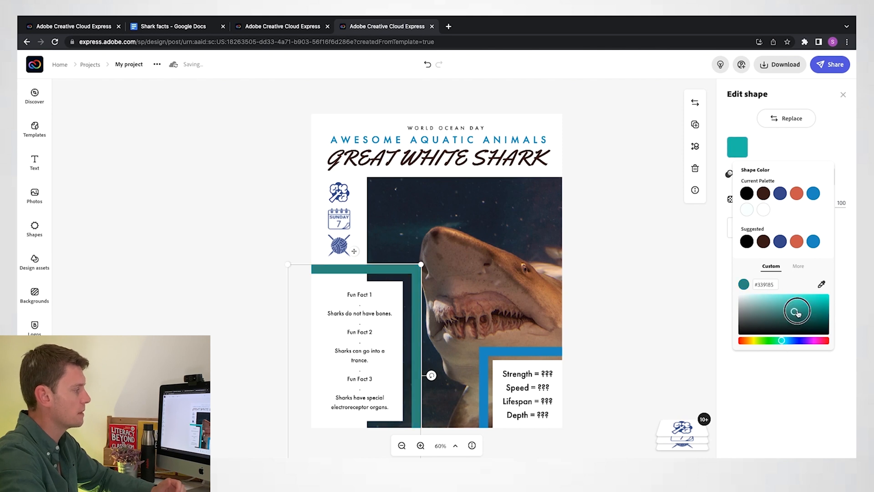
left_click(796, 304)
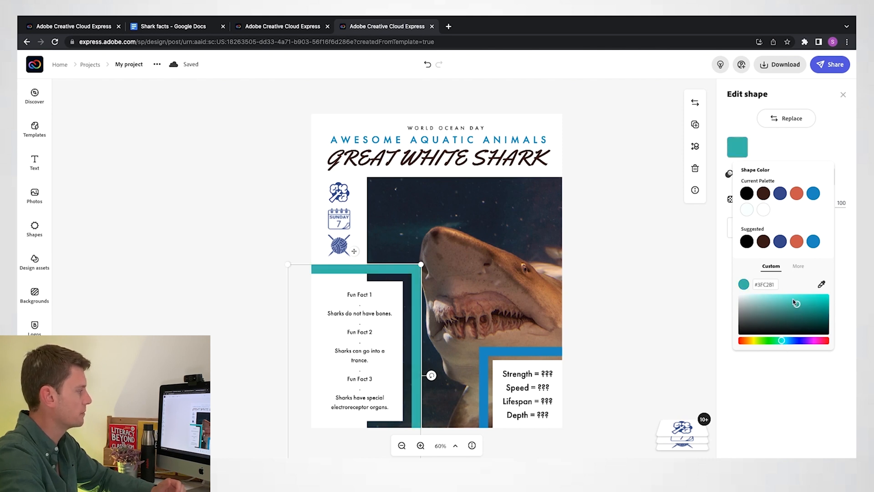
left_click(605, 297)
left_click(613, 281)
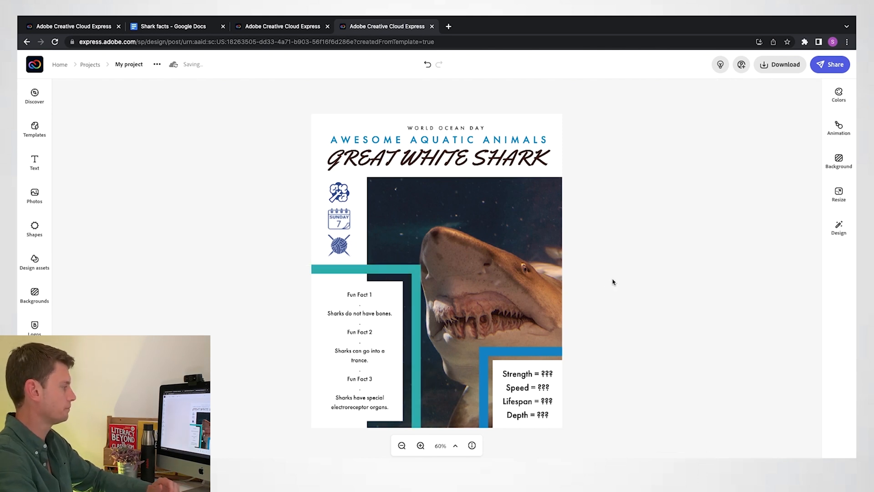
Step: Replace the stats with "Strength = 95/100", "Speed = 56km/h", "Lifespan = 70 years", "Depth = 200 metres" and resize the text to fit its frame
left_click(167, 26)
left_click(358, 26)
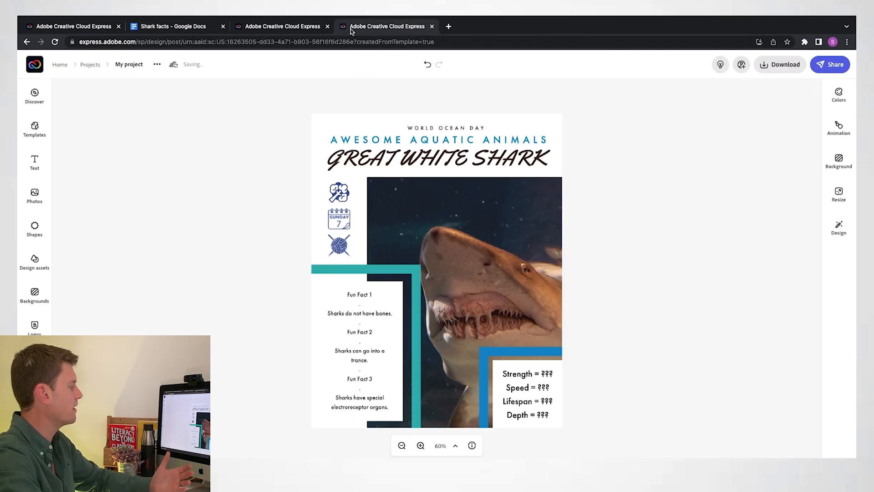
left_click(511, 374)
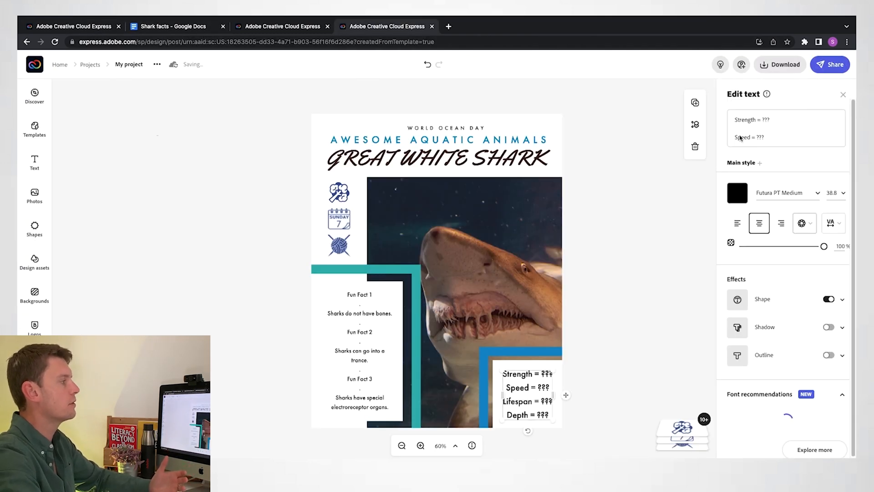
left_click(743, 129)
key("ctrl+a")
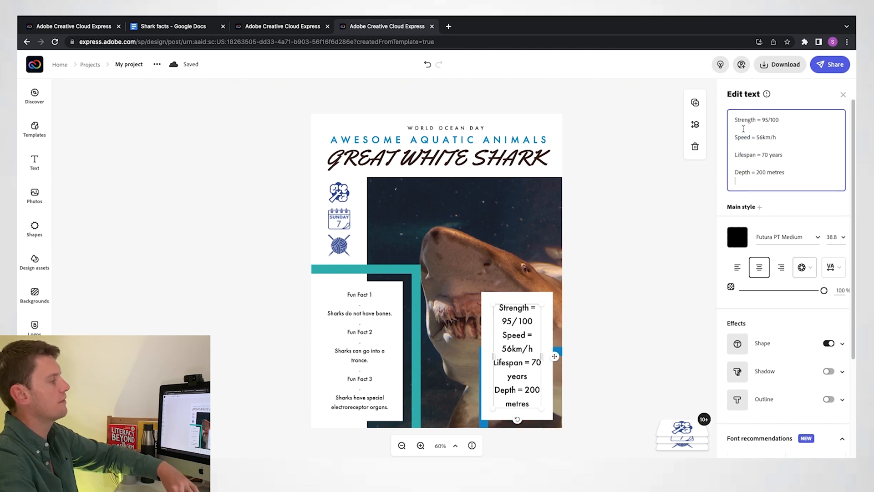
type("Strength = 95/100 Speed = 56km/h Lifespan = 70 years Depth = 200 metres")
key("BackSpace")
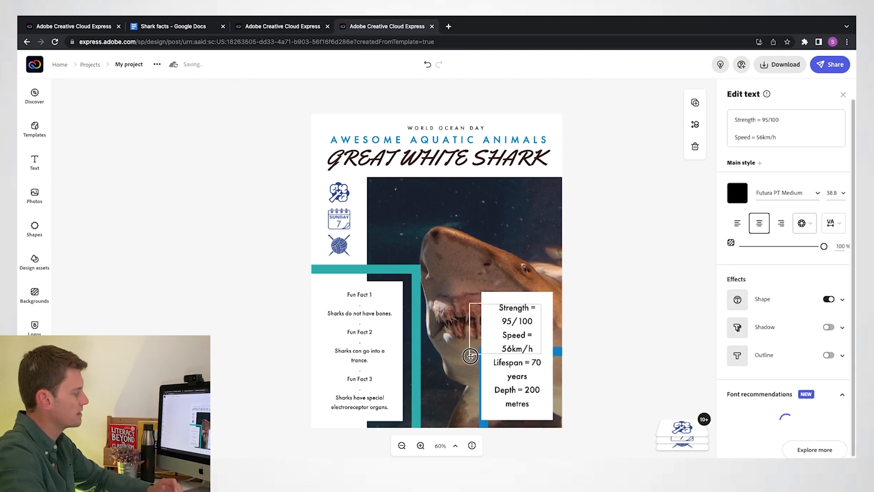
left_click_drag(492, 356, 552, 417)
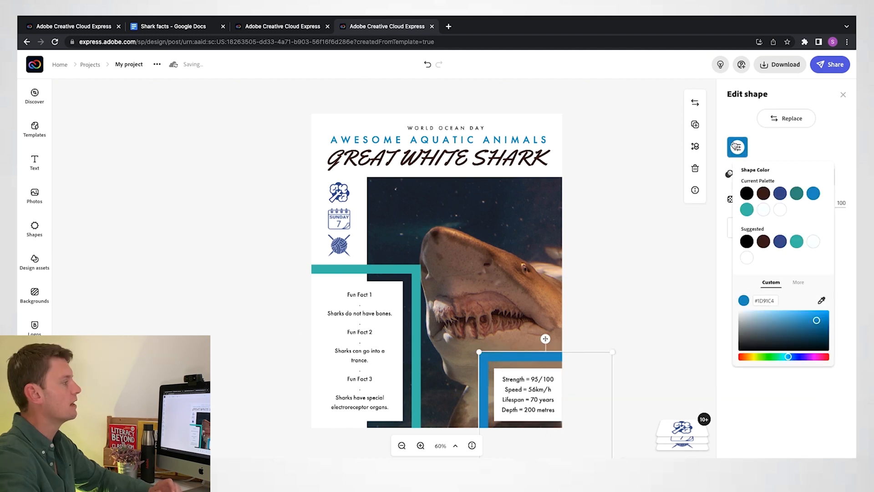
Step: Recolor the frame around the shark stats with the palette's teal #3FC2B1
left_click(747, 209)
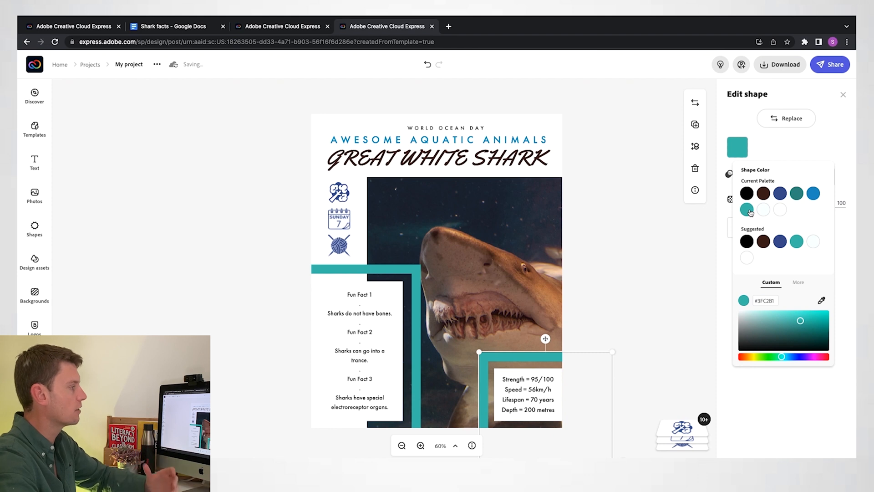
left_click(650, 280)
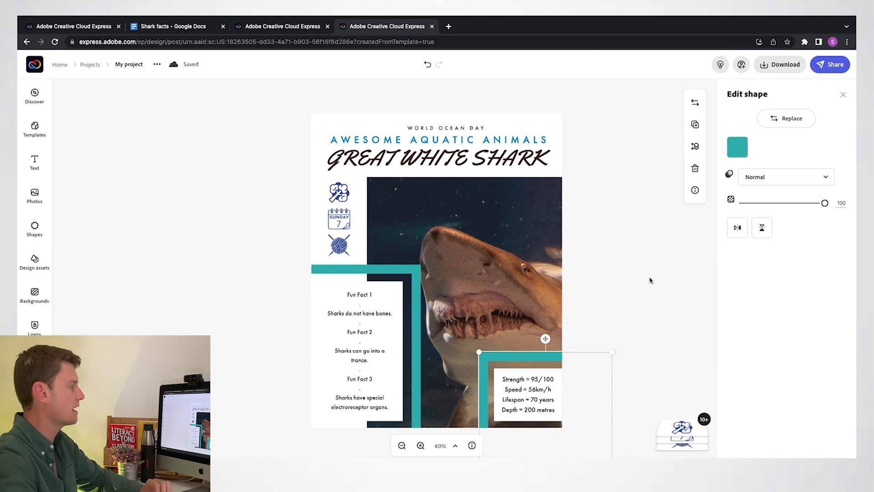
left_click(650, 280)
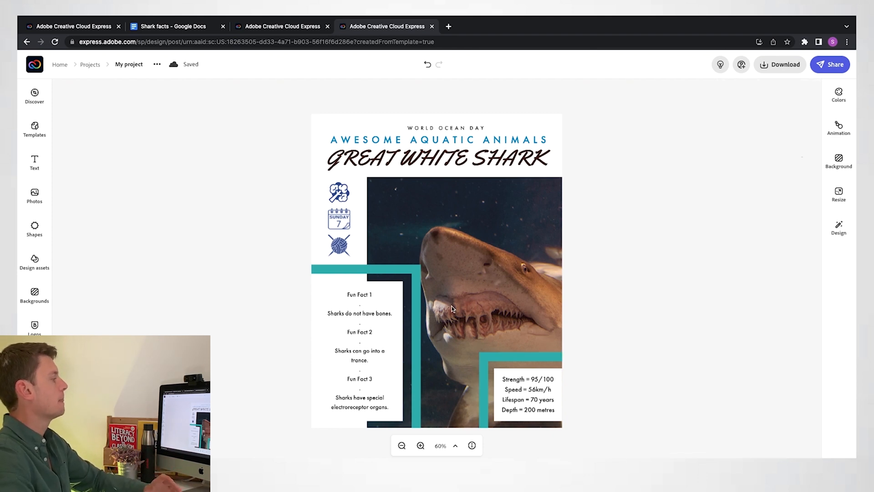
Step: Replace the three icons above the fun facts with a bone, a dazed face and a magnet, using shape searches such as "bones" and "electromagnetic"
left_click(338, 195)
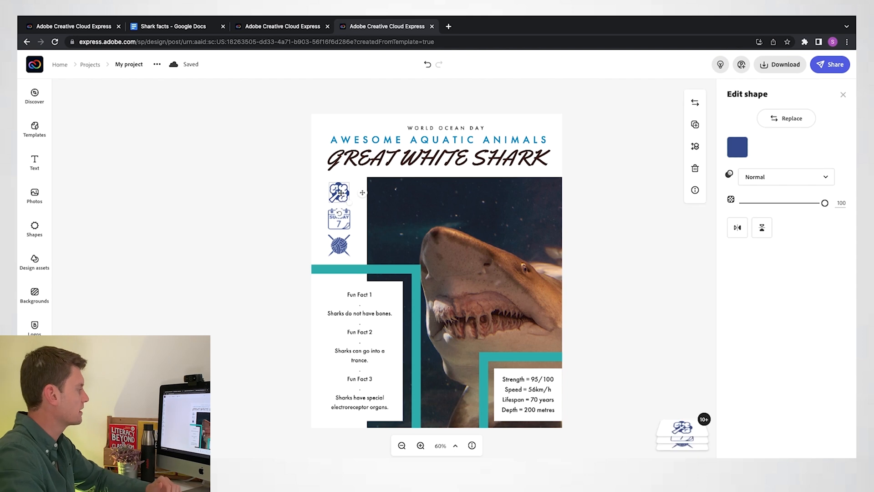
left_click(789, 119)
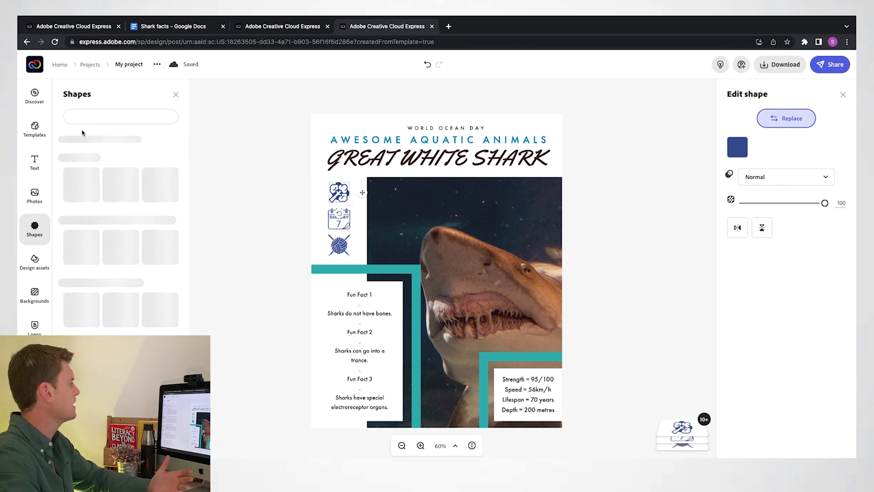
left_click(85, 116)
type("bones")
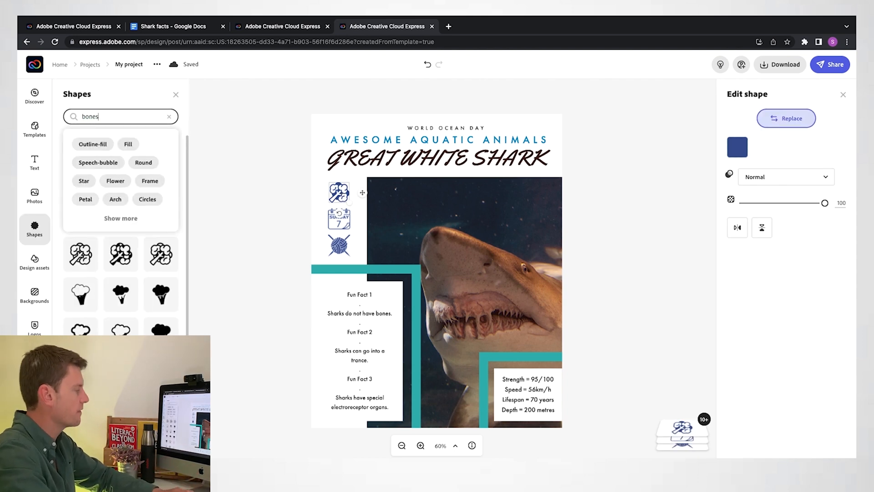
key("Return")
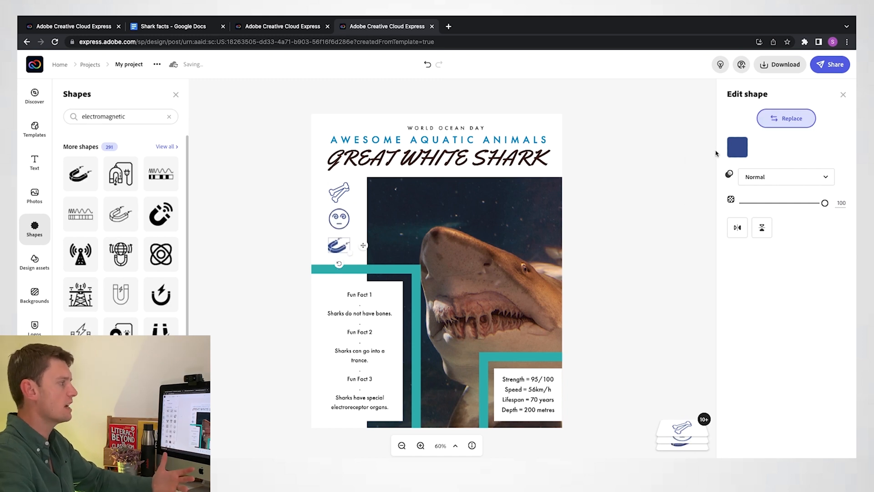
Step: View the color options for the magnet icon
left_click(738, 147)
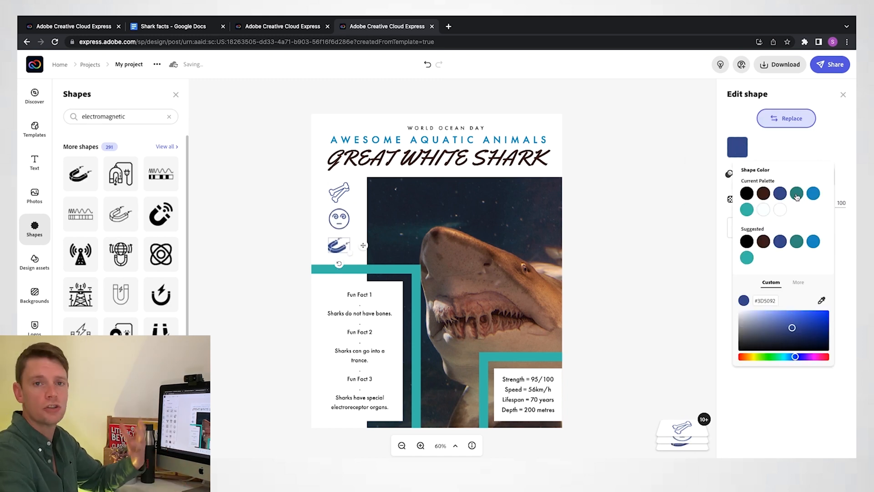
left_click(646, 248)
left_click(645, 250)
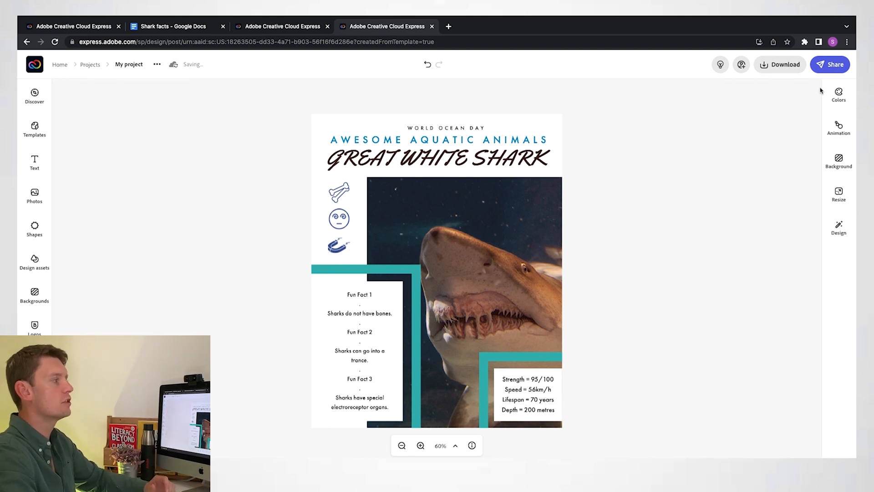
Step: Publish the poster by generating a shareable link to it
left_click(830, 64)
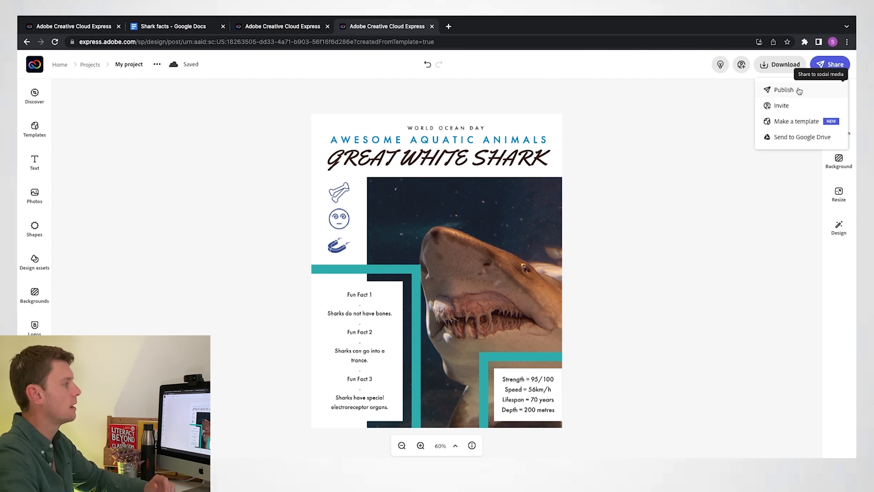
left_click(784, 90)
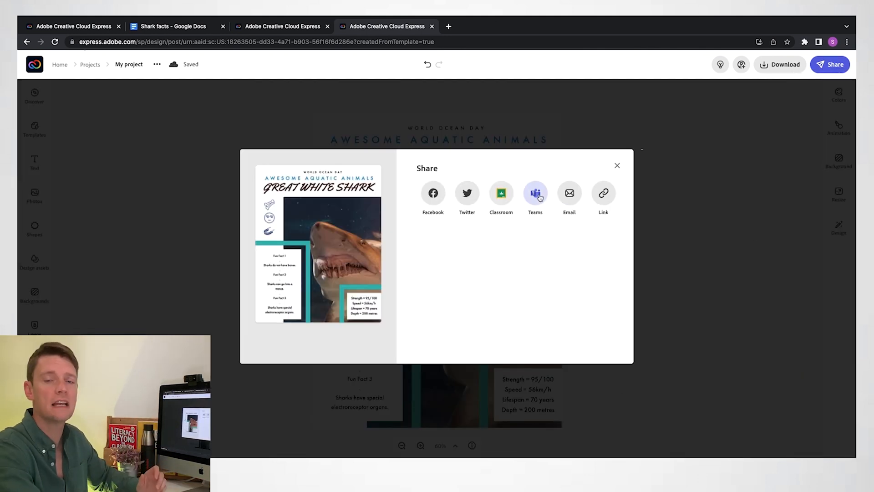
left_click(597, 196)
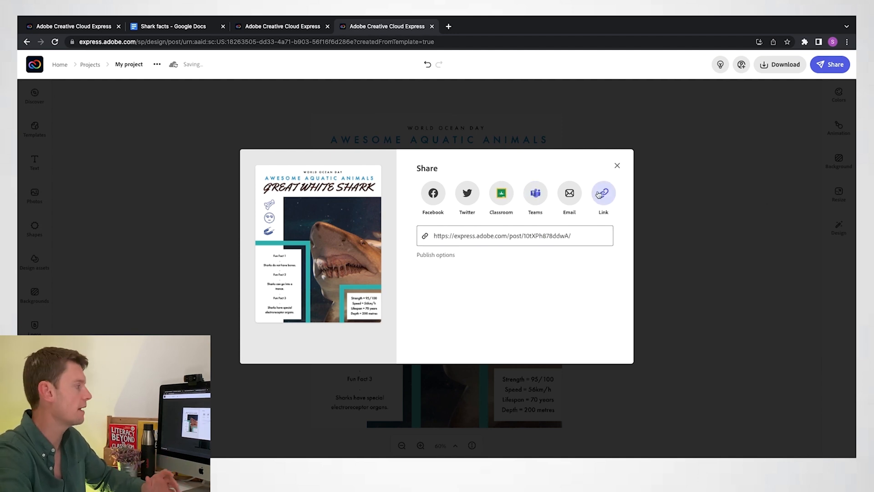
left_click(616, 166)
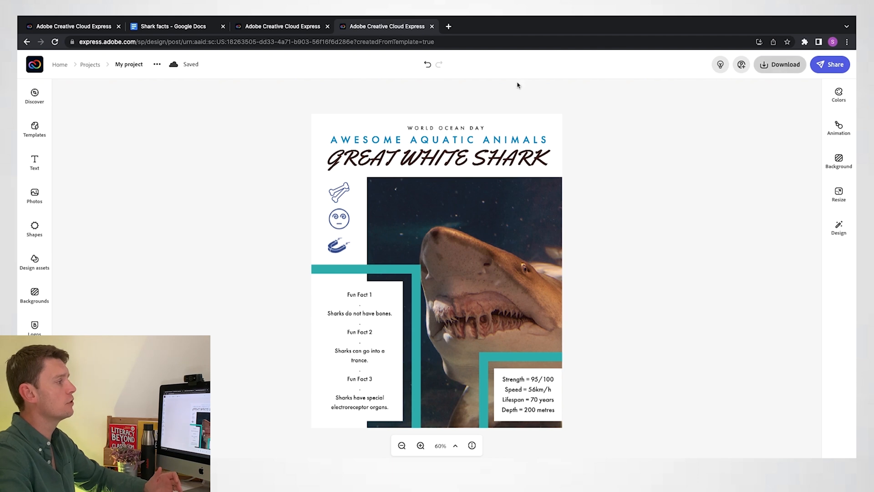
Step: Rename the project as "Shark Facts" and download the poster in PNG format
left_click(128, 65)
type("Shar")
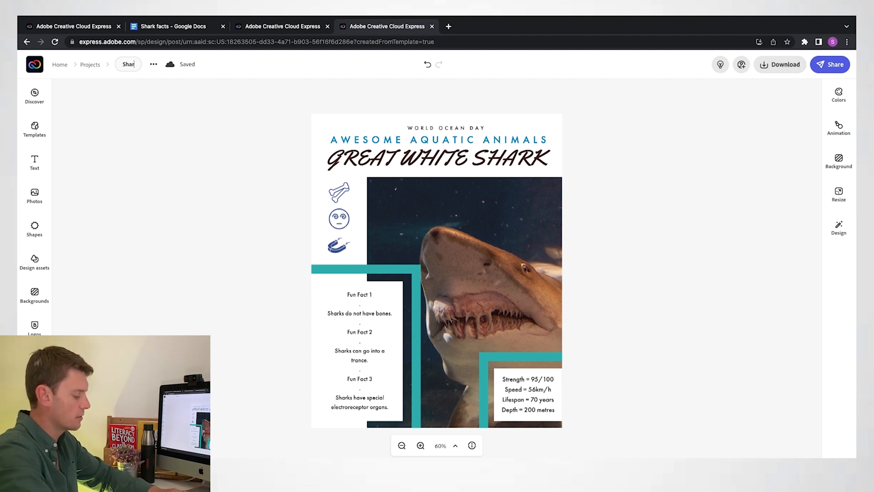
type("k Facts")
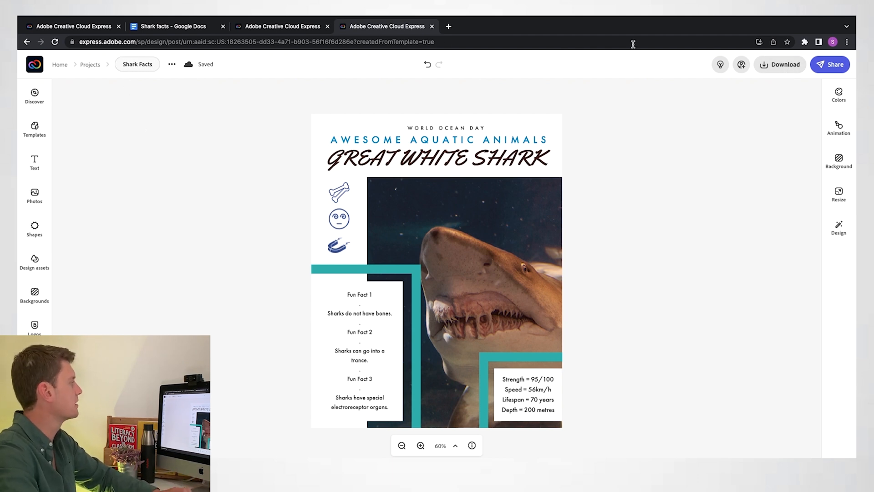
left_click(781, 64)
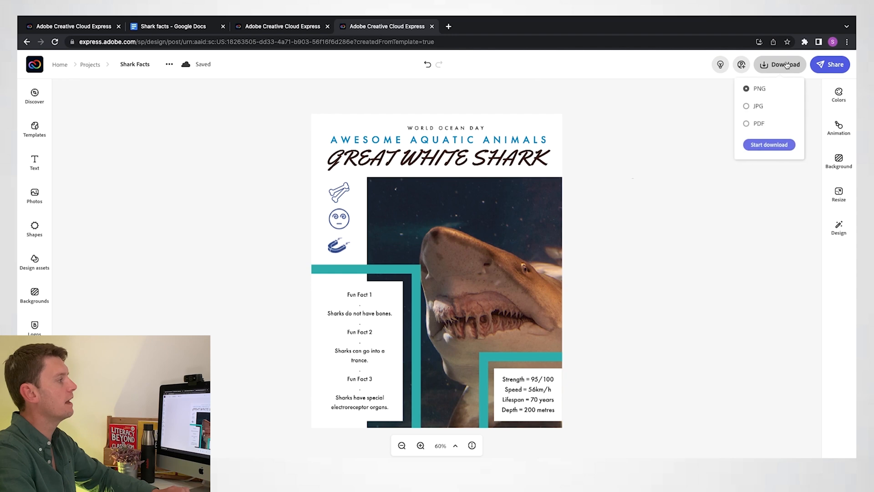
left_click(770, 145)
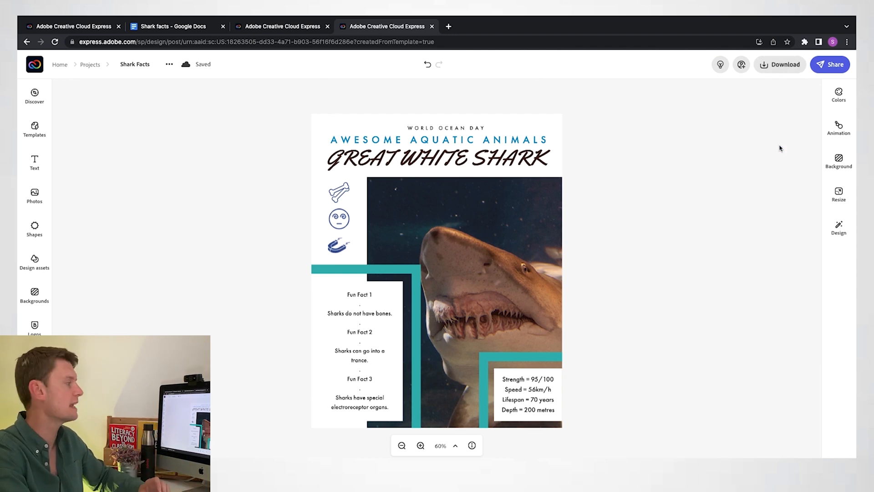